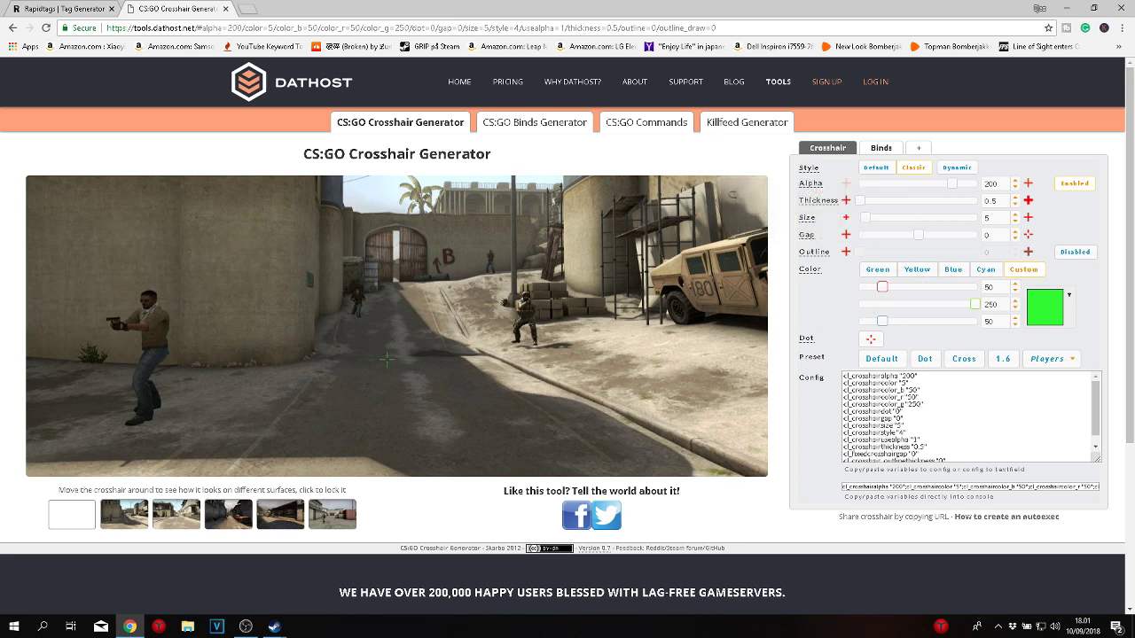
Set the green crosshair to thickness 2, size 2, gap -6 and alpha 208.
text(2)
click(949, 185)
mouse_move(949, 184)
mouse_down()
mouse_move(1043, 188)
mouse_move(971, 188)
mouse_up()
drag(973, 188, 964, 185)
drag(865, 218, 860, 219)
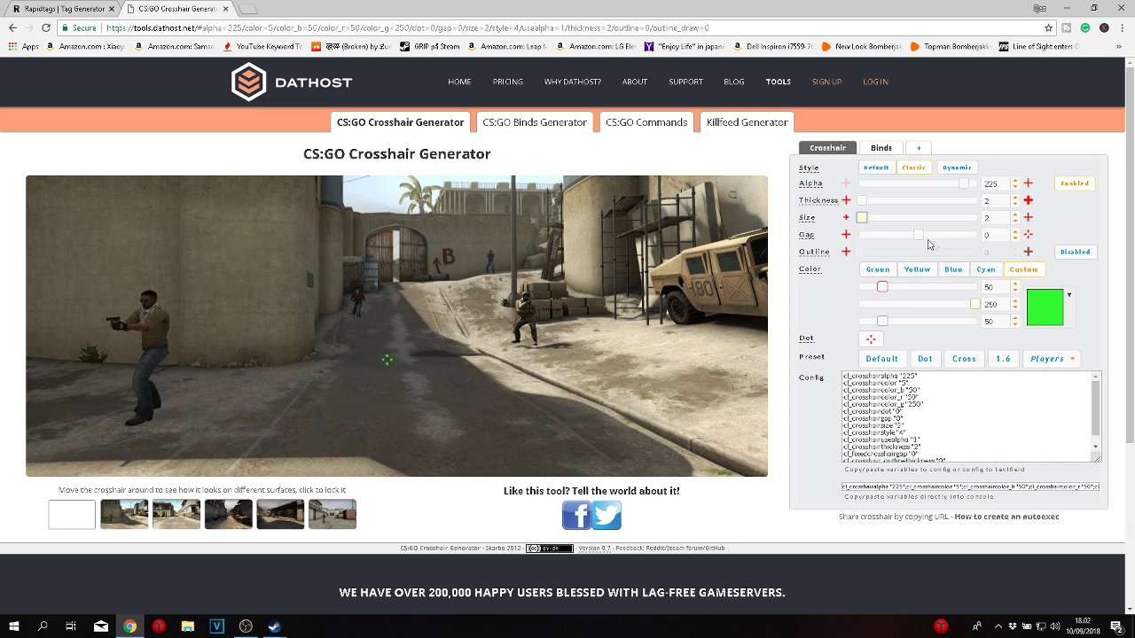
drag(920, 235, 914, 238)
drag(964, 184, 956, 183)
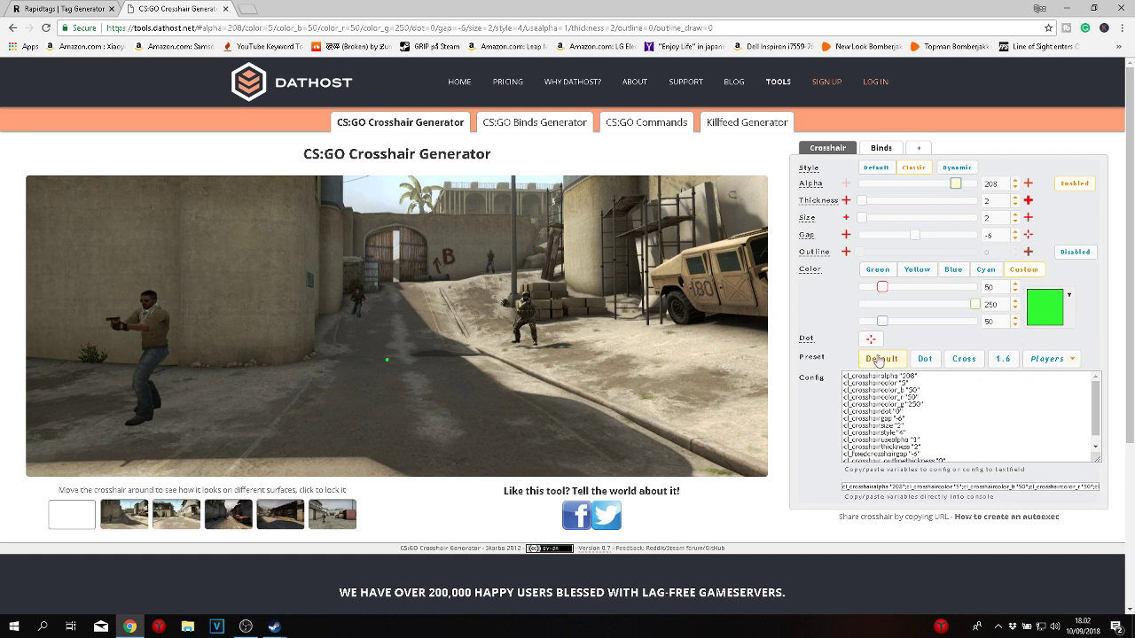
Preview the Default and Dot presets, opening and closing the colour picker unchanged.
click(881, 360)
click(928, 364)
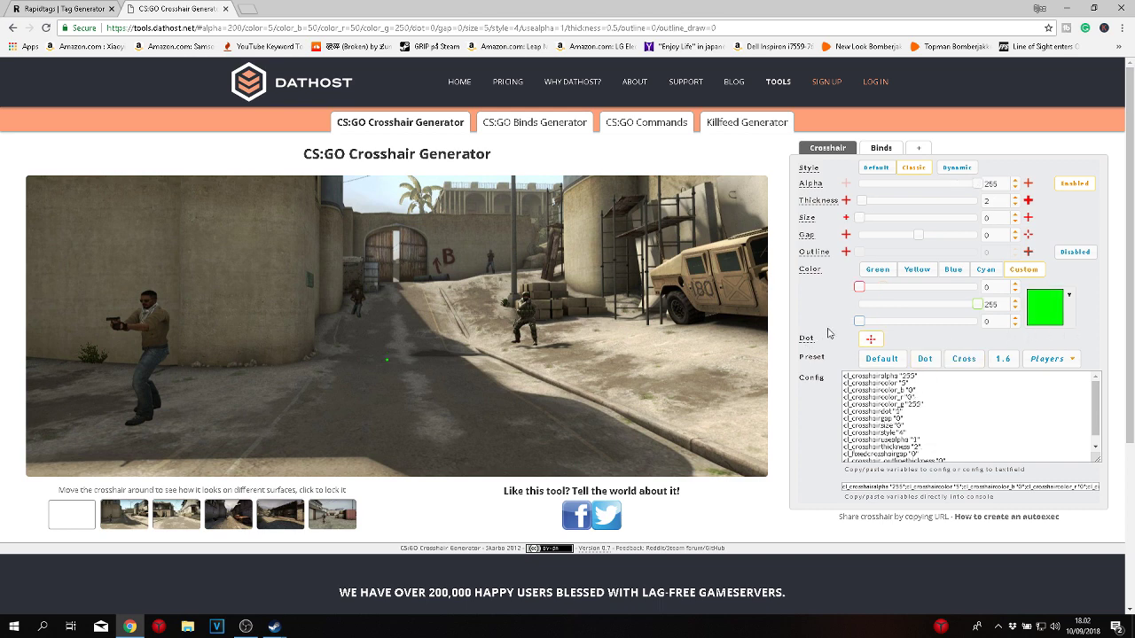
click(1059, 308)
click(918, 346)
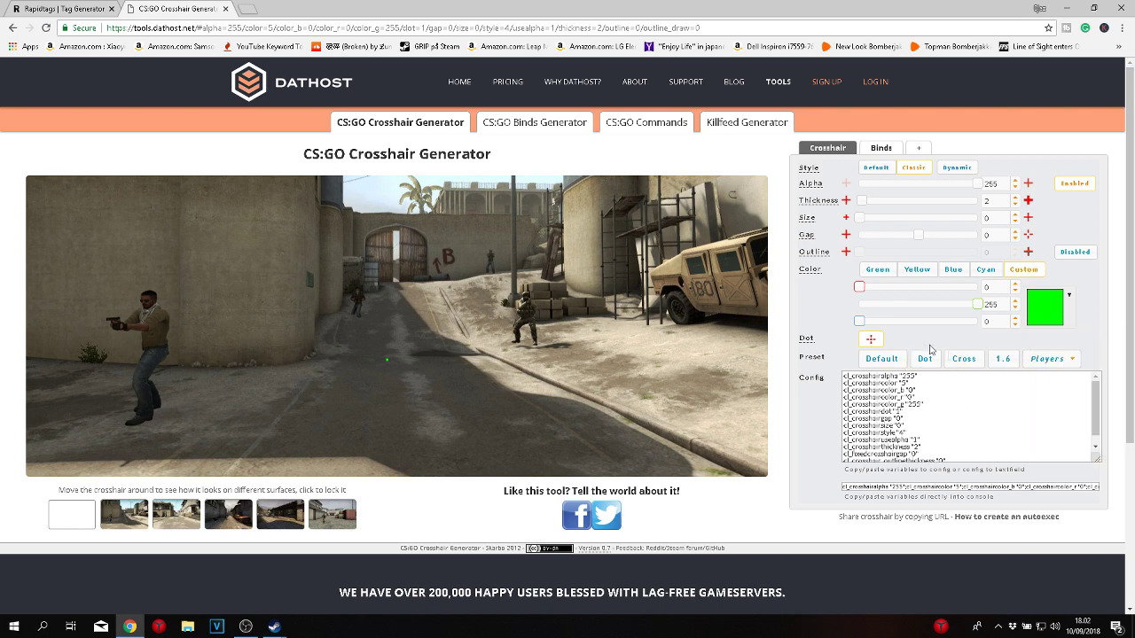
Try the Cross preset, then apply the 1.6 preset (thickness 0.5, size 6, gap 14).
click(973, 367)
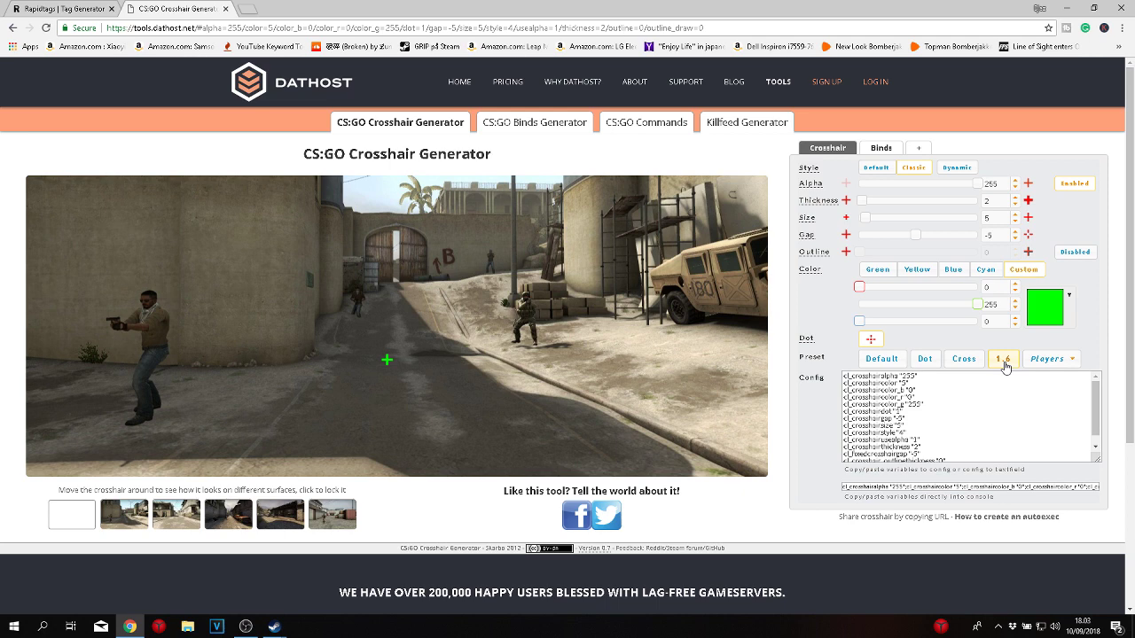
click(1005, 363)
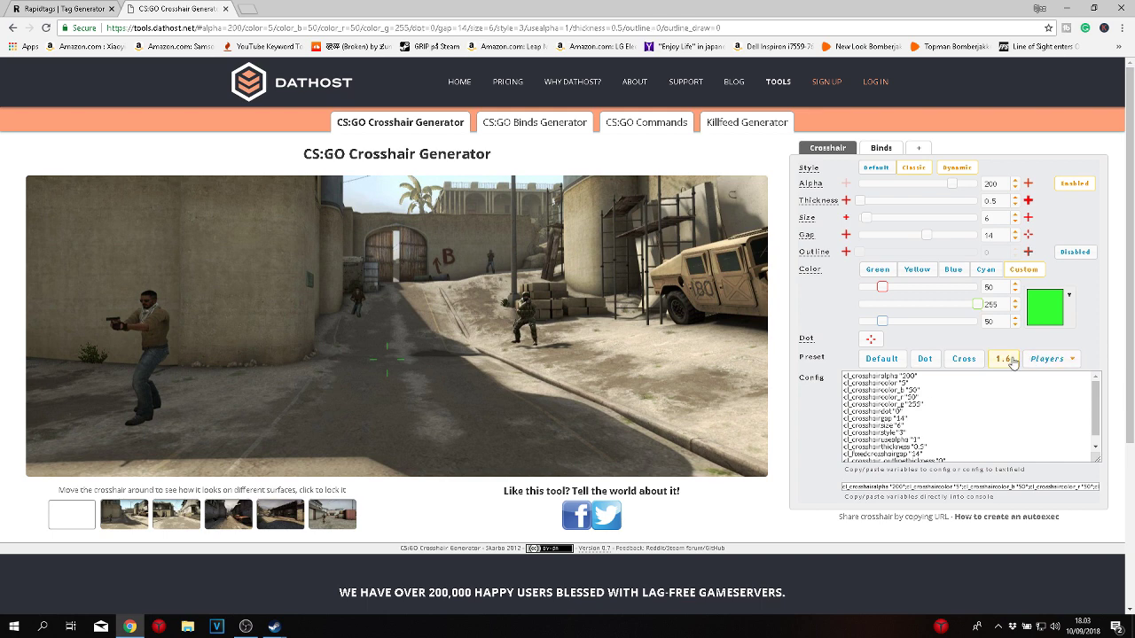
double_click(1013, 363)
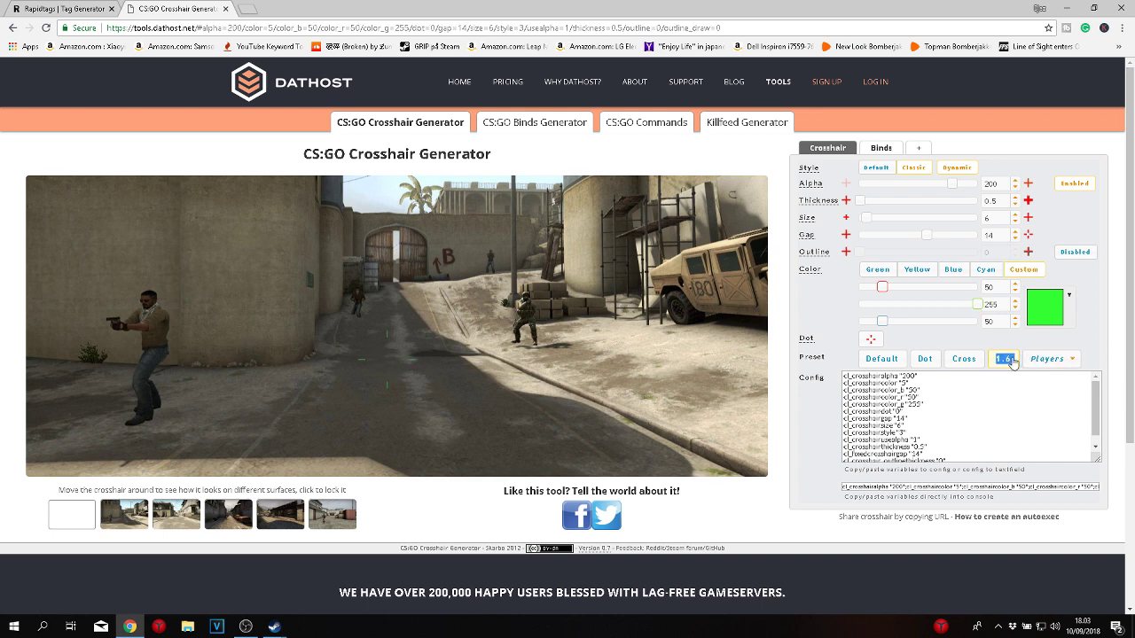
click(1075, 354)
Apply the NiP GeT_RiGhT player preset, then switch to the NiP friberg preset.
click(1047, 358)
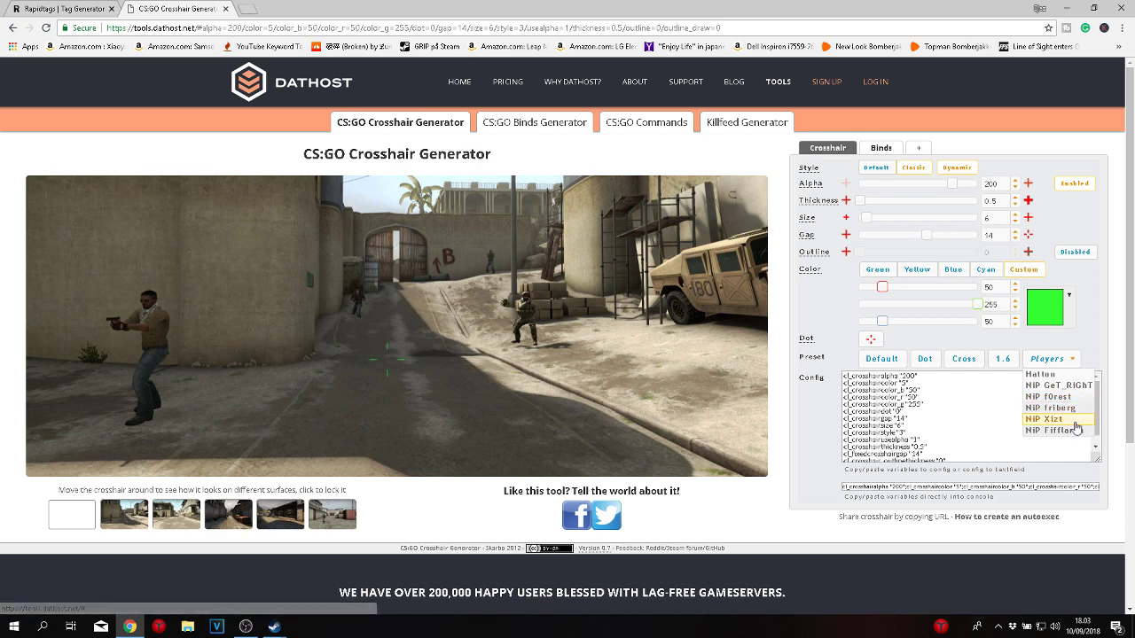
click(1061, 387)
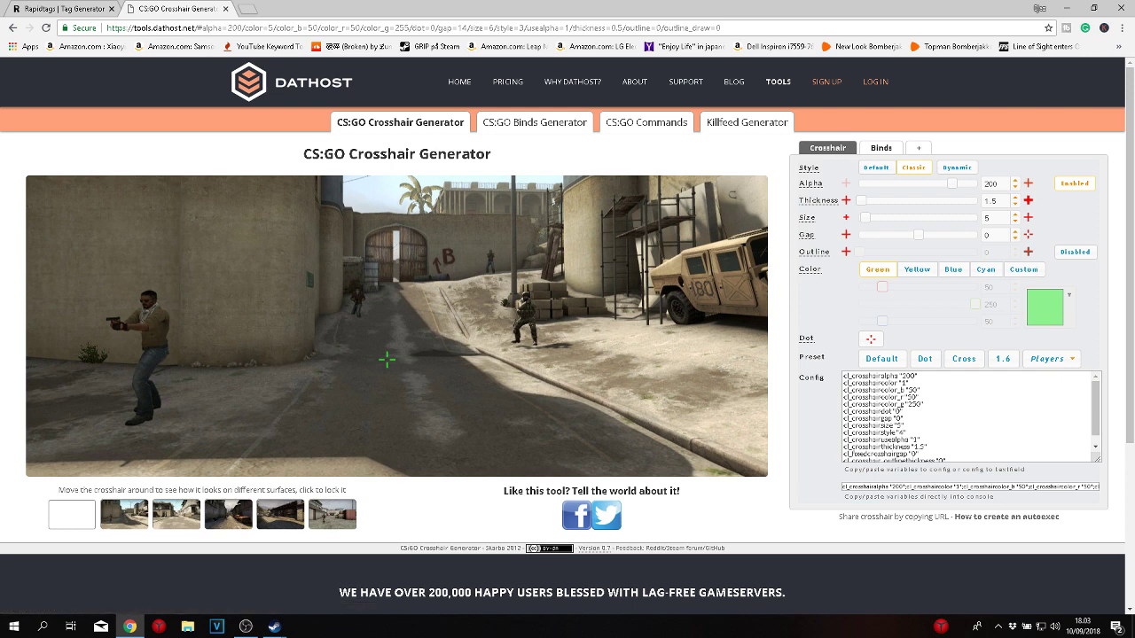
click(1073, 364)
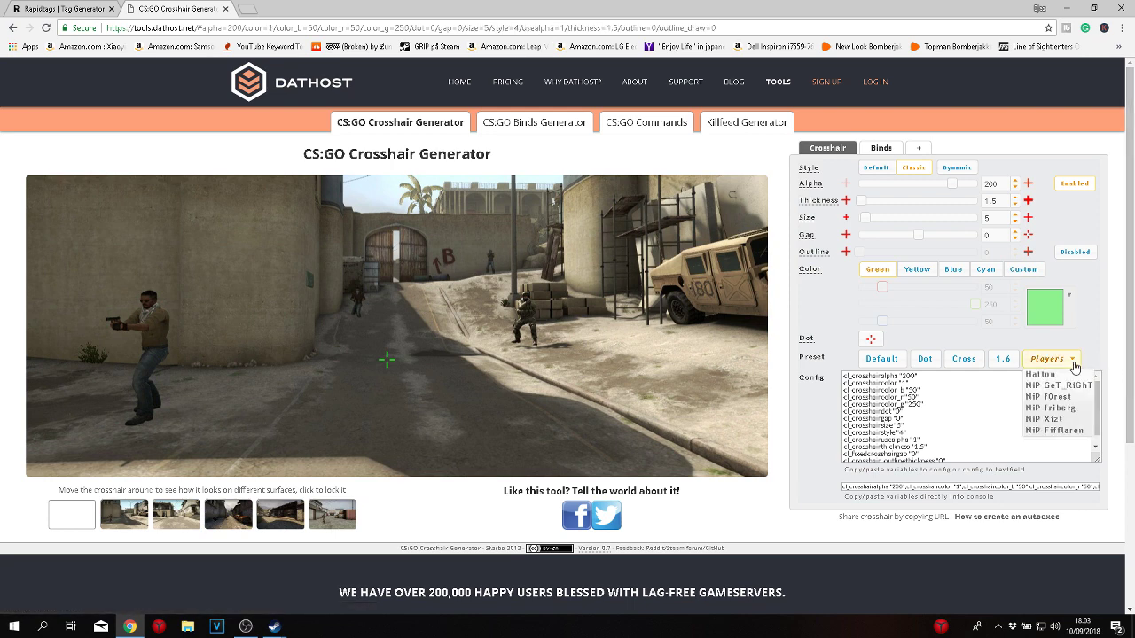
click(1069, 408)
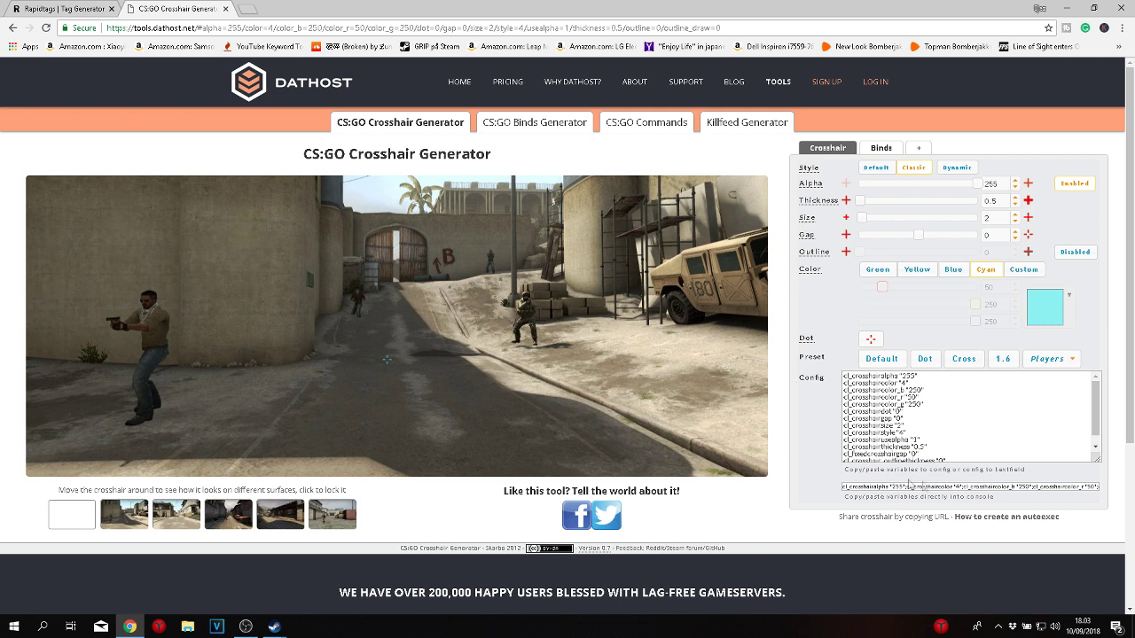
Select the full one-line console command for the cyan crosshair in the Config box.
scroll(980, 429, down, 2)
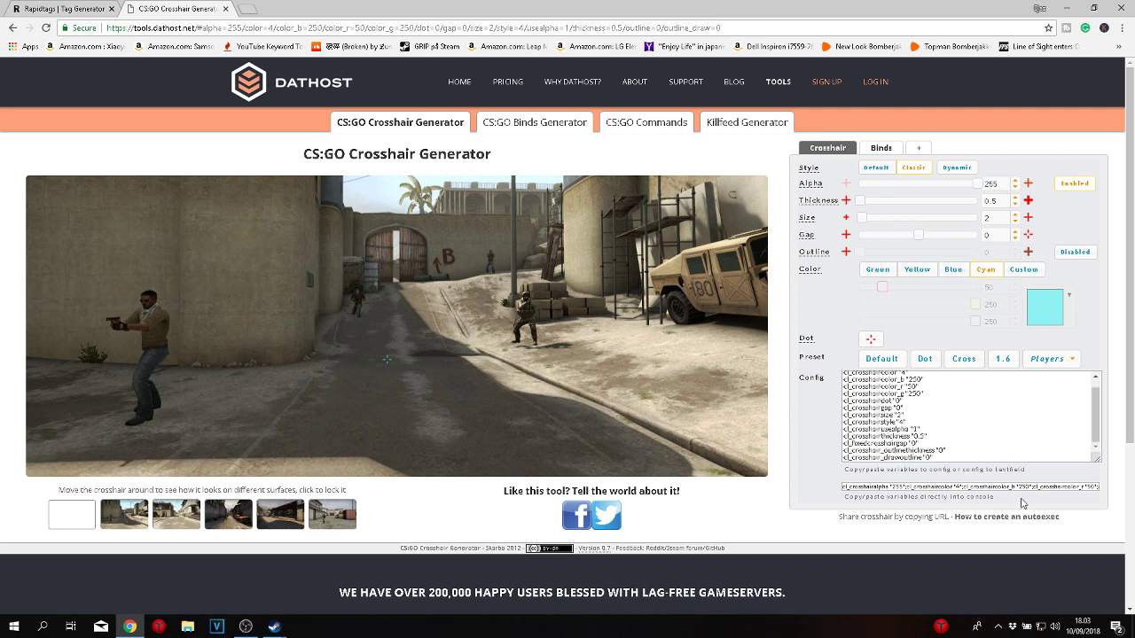
click(957, 486)
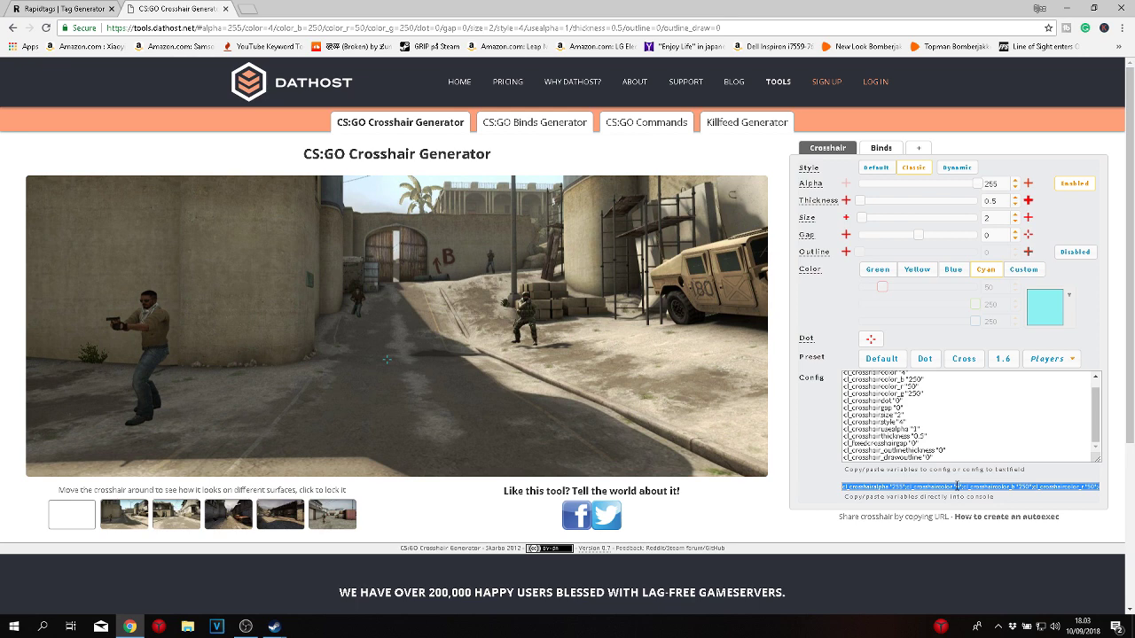
click(957, 486)
click(956, 486)
mouse_move(274, 627)
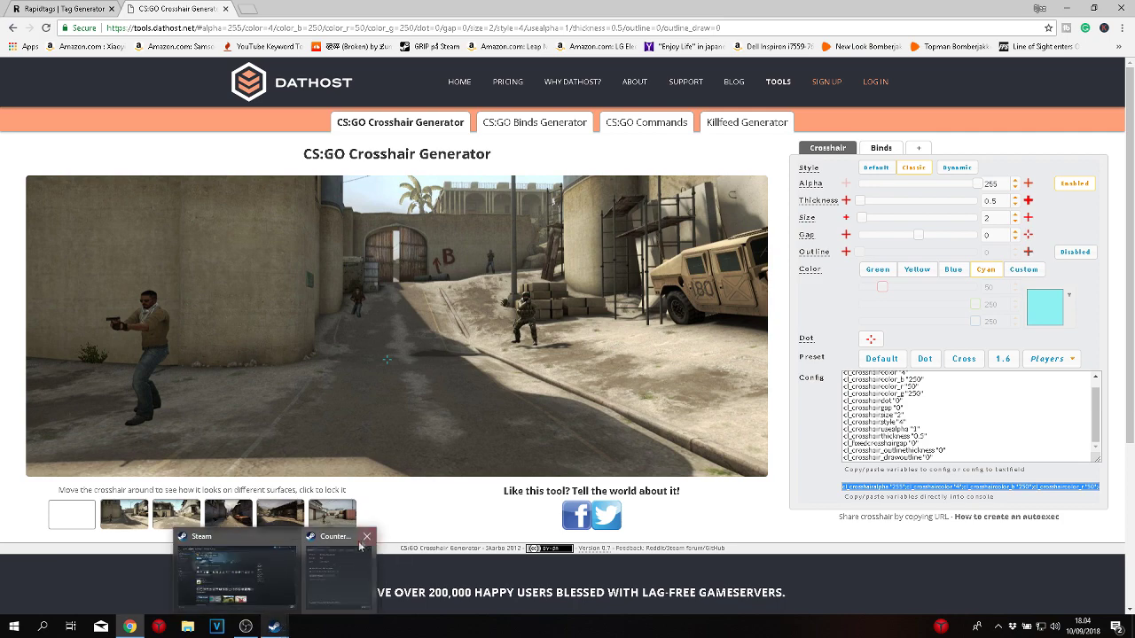
Add -console to CS:GO's Steam launch options, then return to the crosshair generator.
click(362, 545)
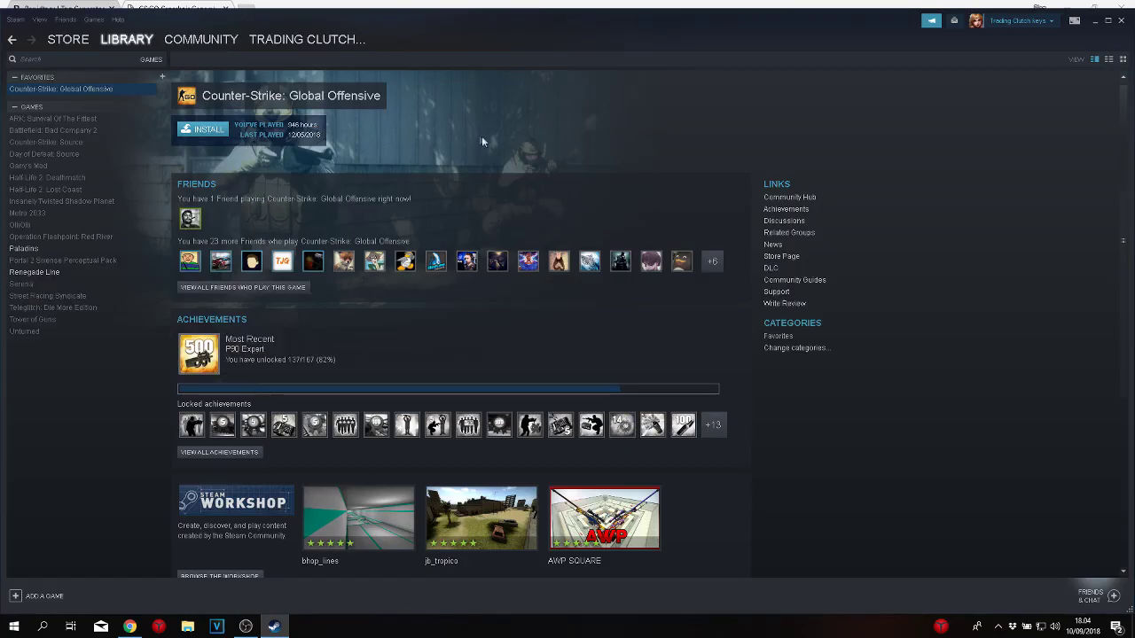
right_click(124, 92)
click(151, 207)
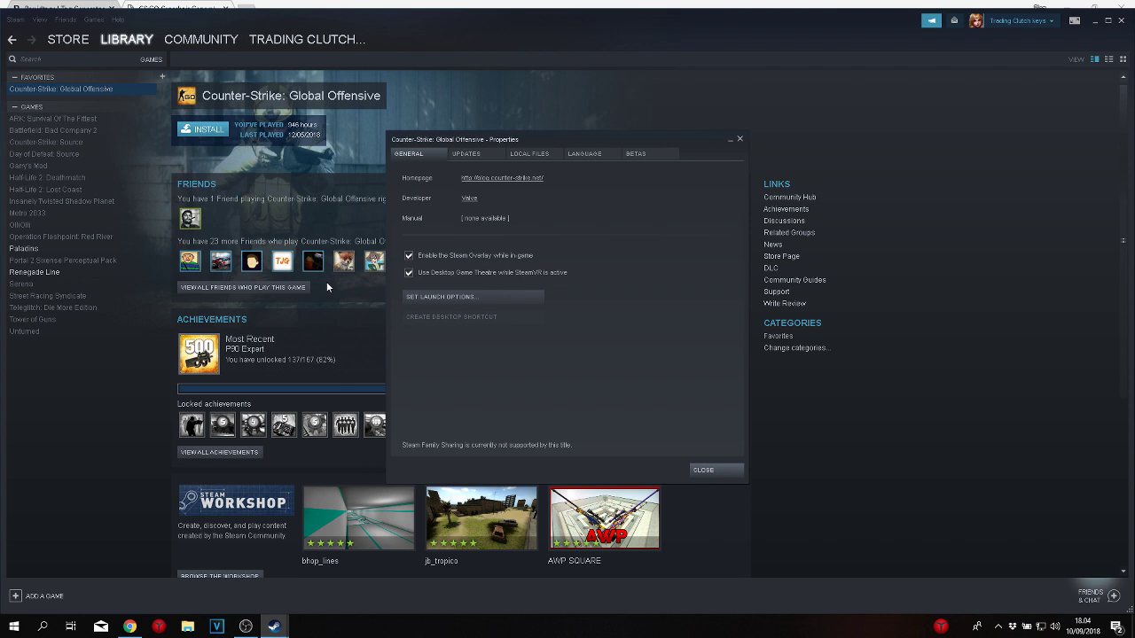
click(450, 300)
text(-)
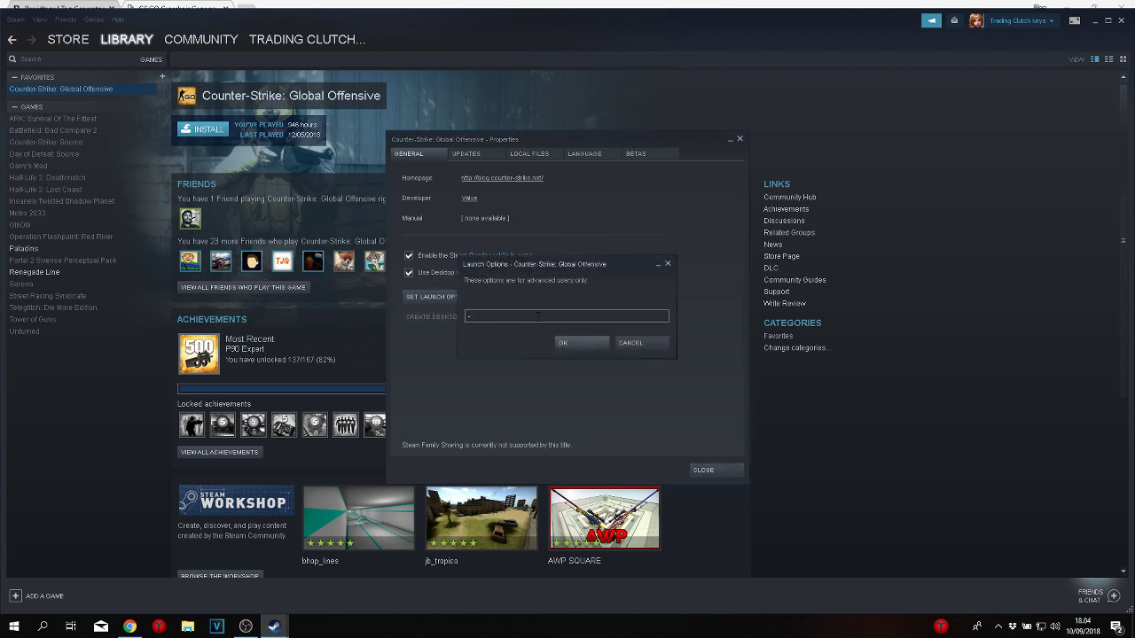
text(console)
click(580, 340)
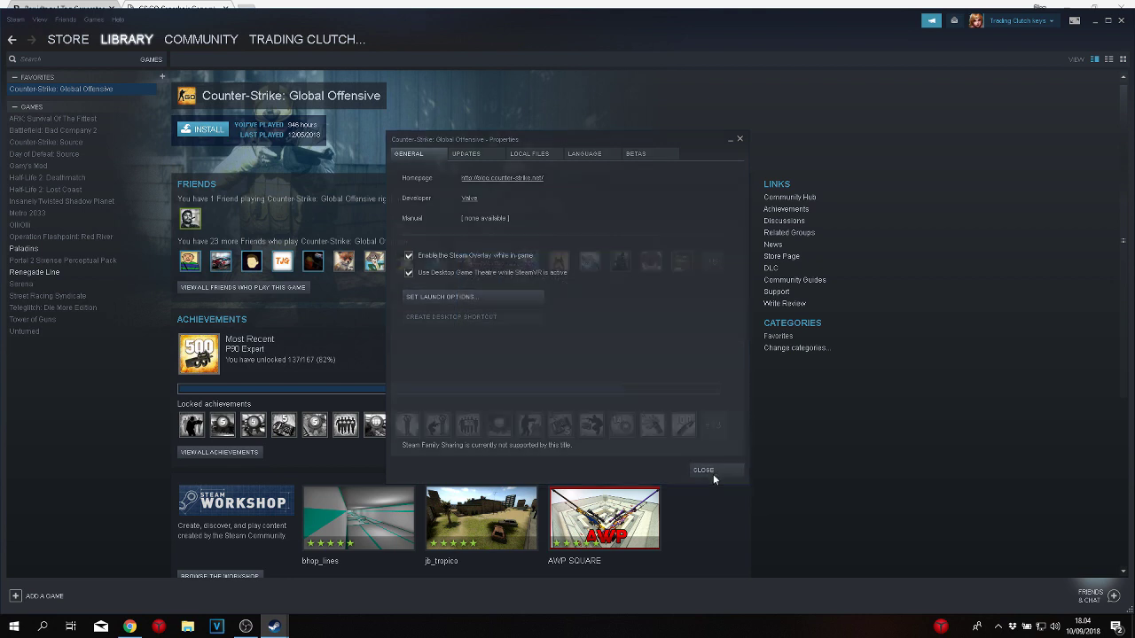
click(712, 472)
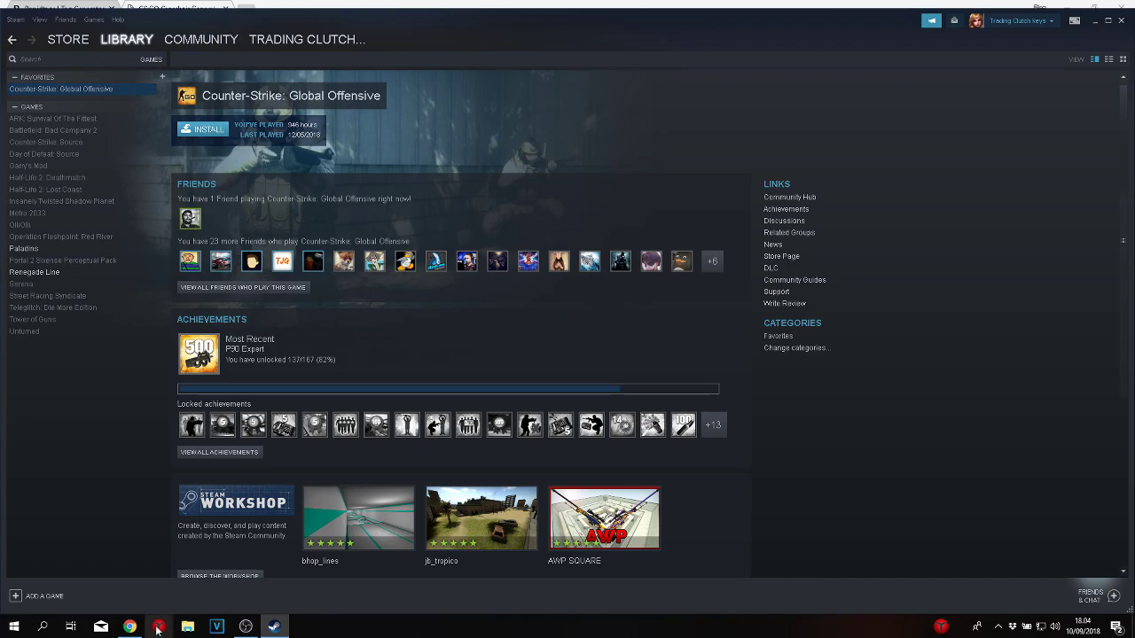
click(129, 626)
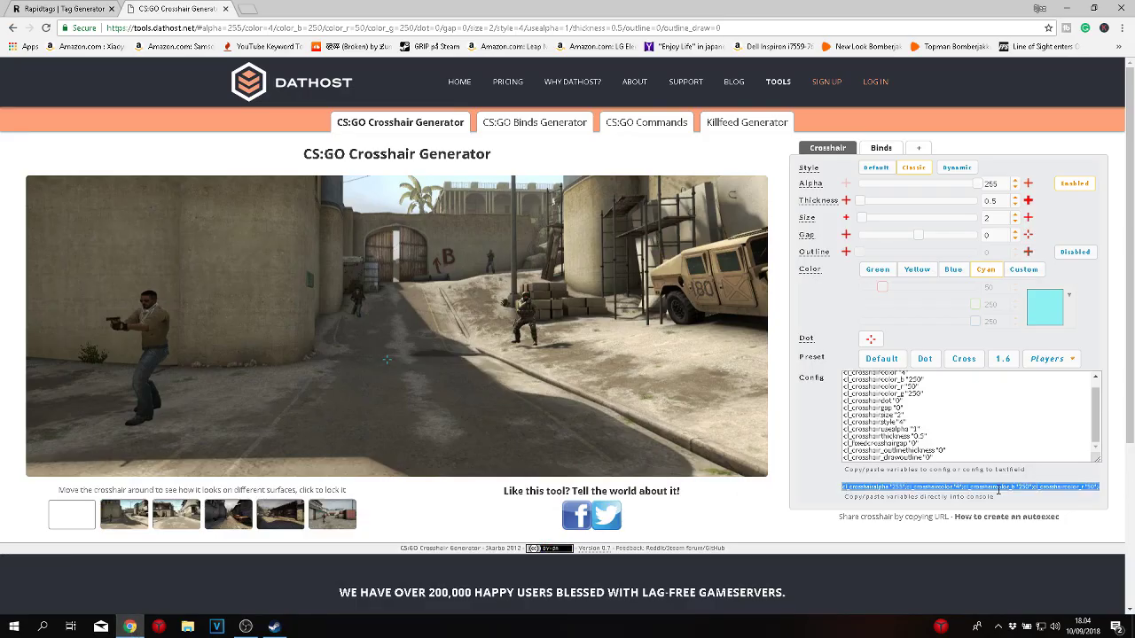